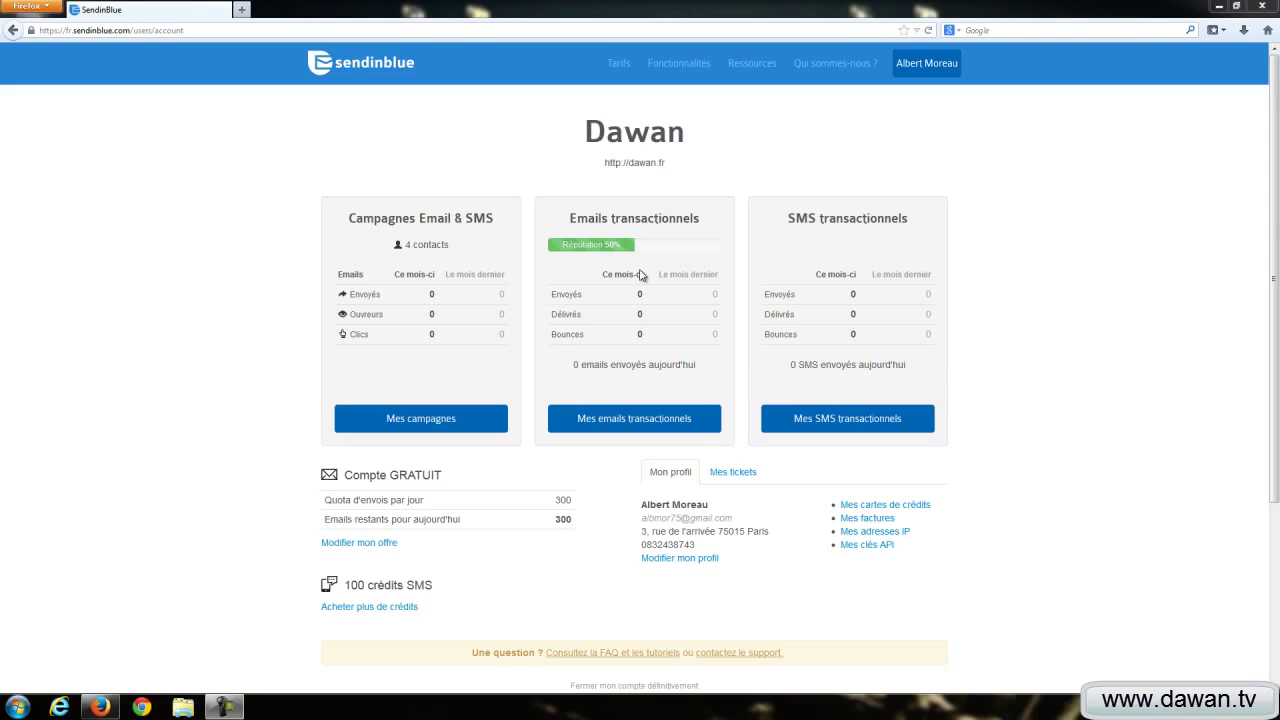
Step: Open the Mes campagnes dashboard showing 4 contacts, 4 sent and 4 draft campaigns
click(429, 422)
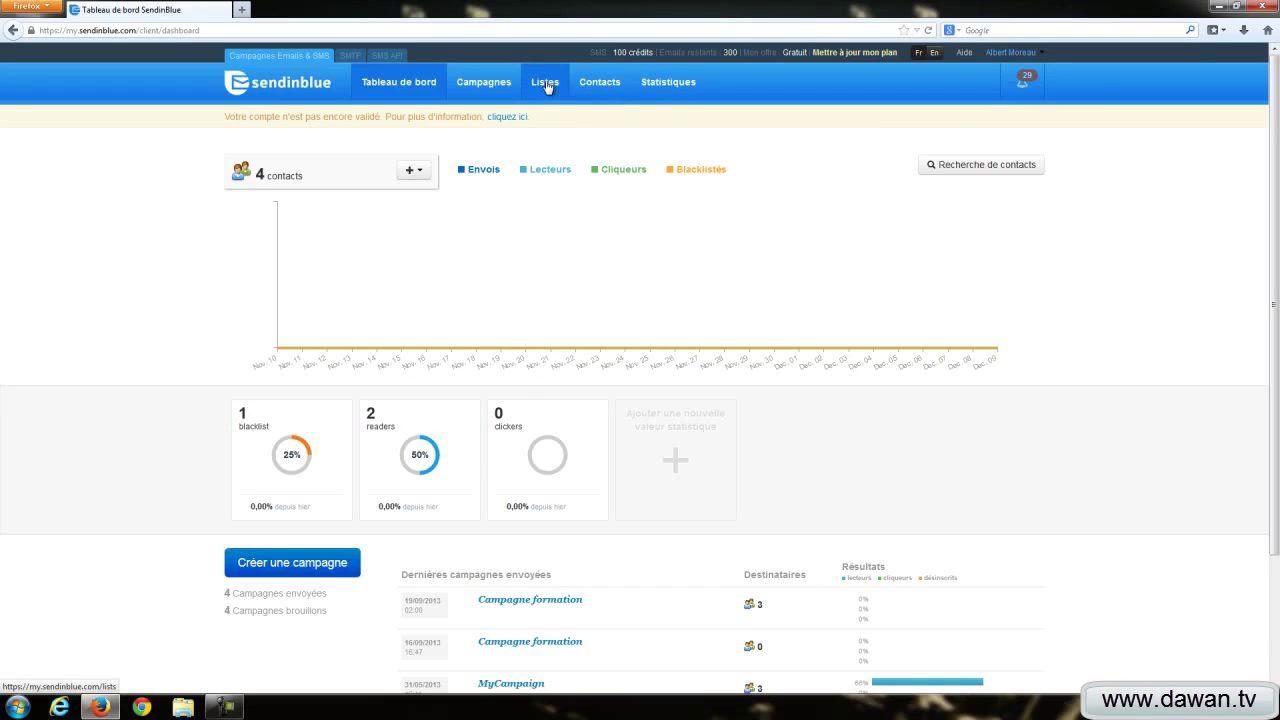
Step: From the Listes tab, start a new list named 'Liste screencast'
click(547, 87)
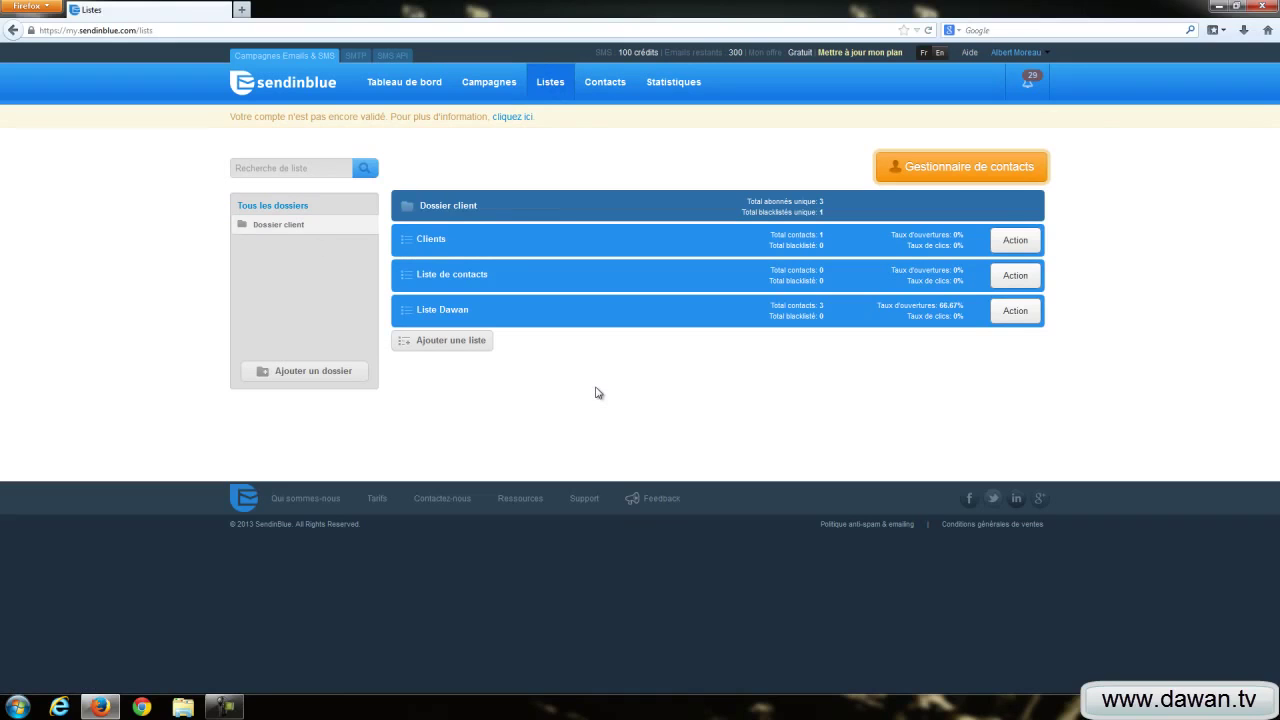
click(452, 343)
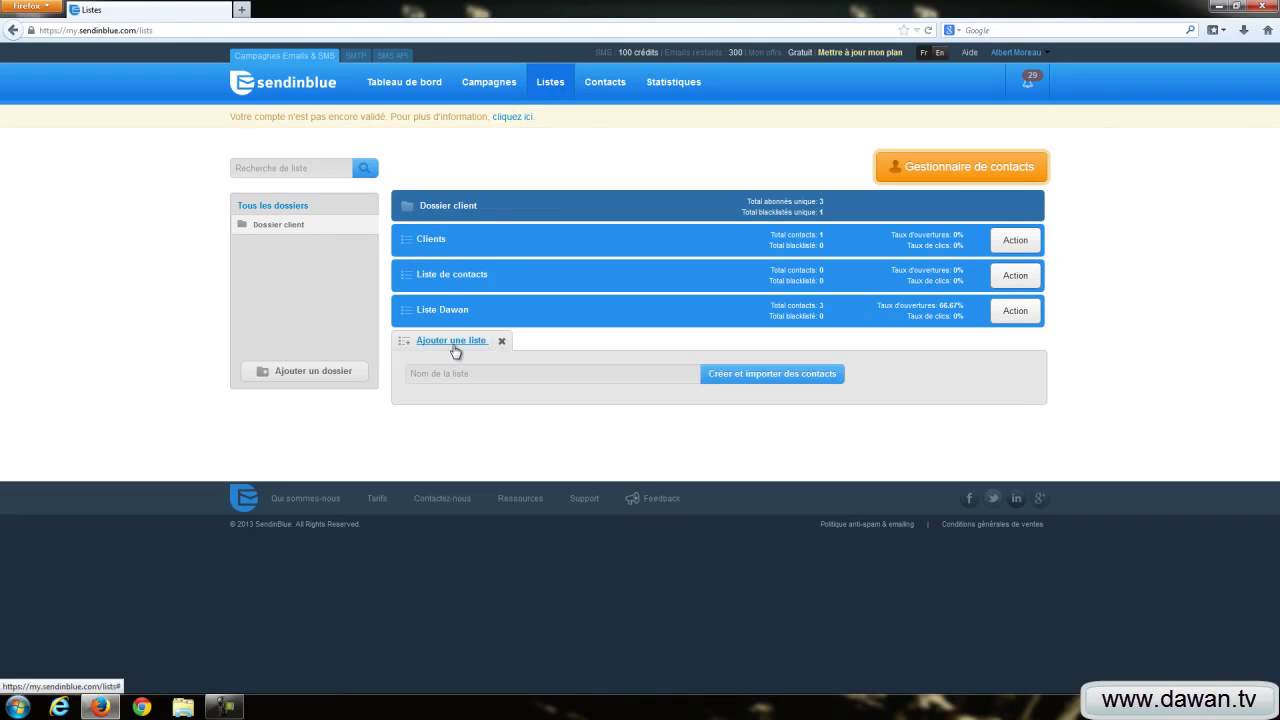
click(458, 382)
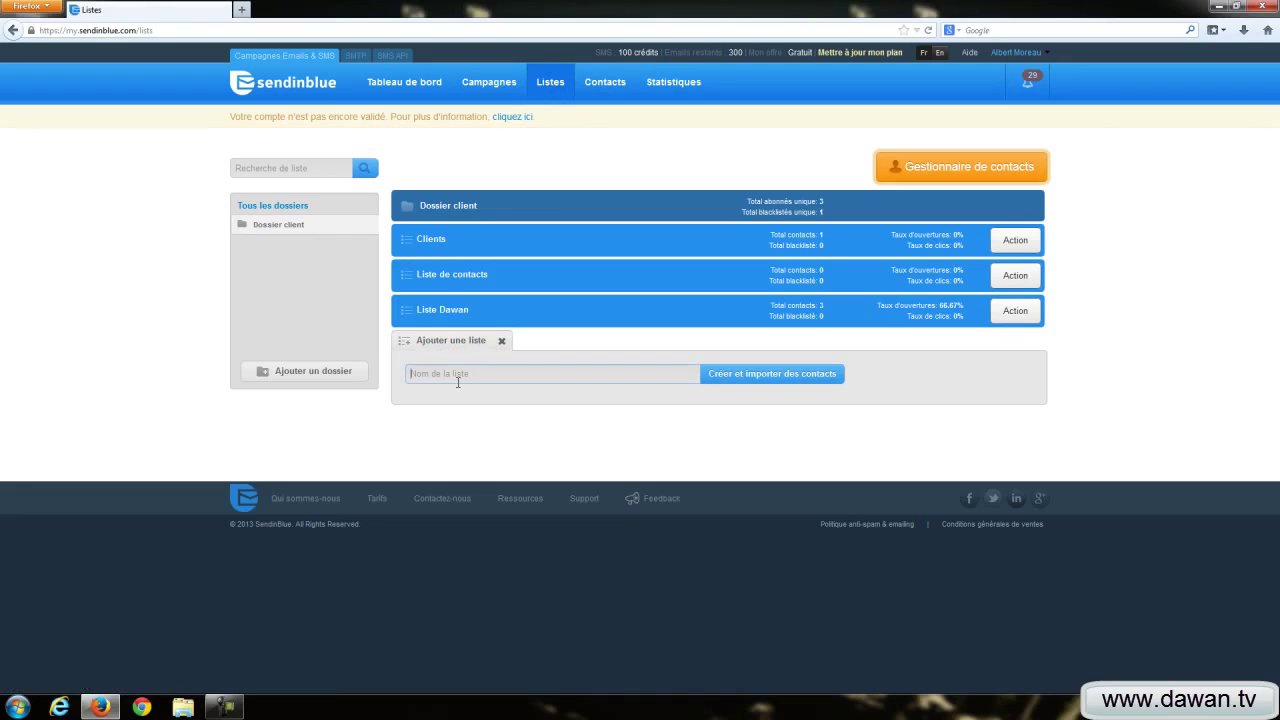
text(Liste)
key(BackSpace)
key(BackSpace)
key(BackSpace)
key(BackSpace)
text(s)
key(BackSpace)
text(iste screencast)
Step: Create Liste screencast, view the file-format help, and cancel the file browser without choosing a file
click(733, 377)
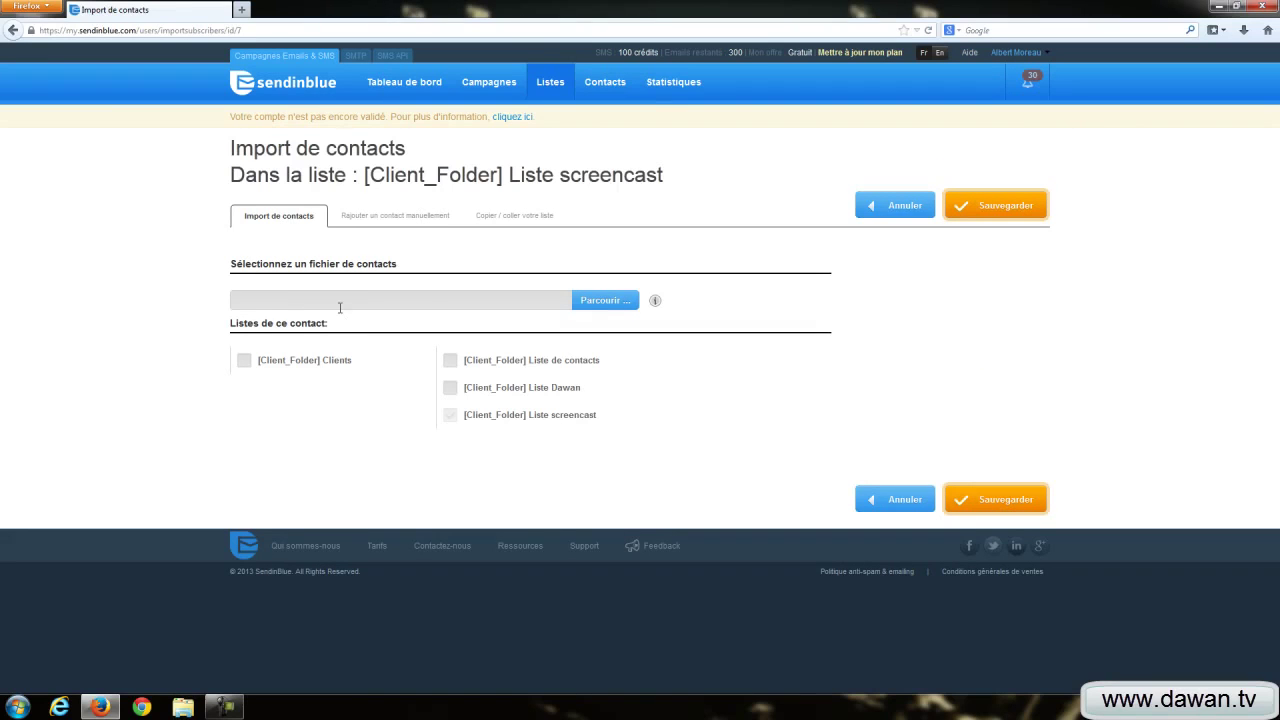
click(655, 302)
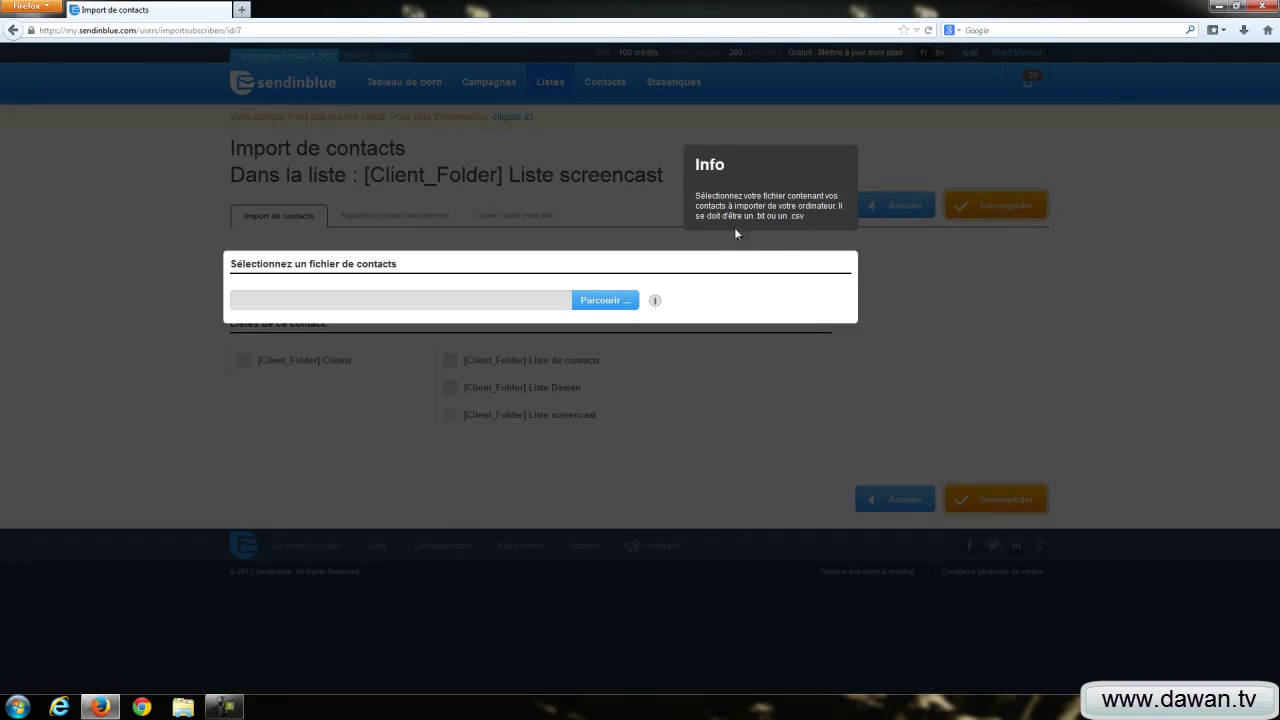
click(894, 390)
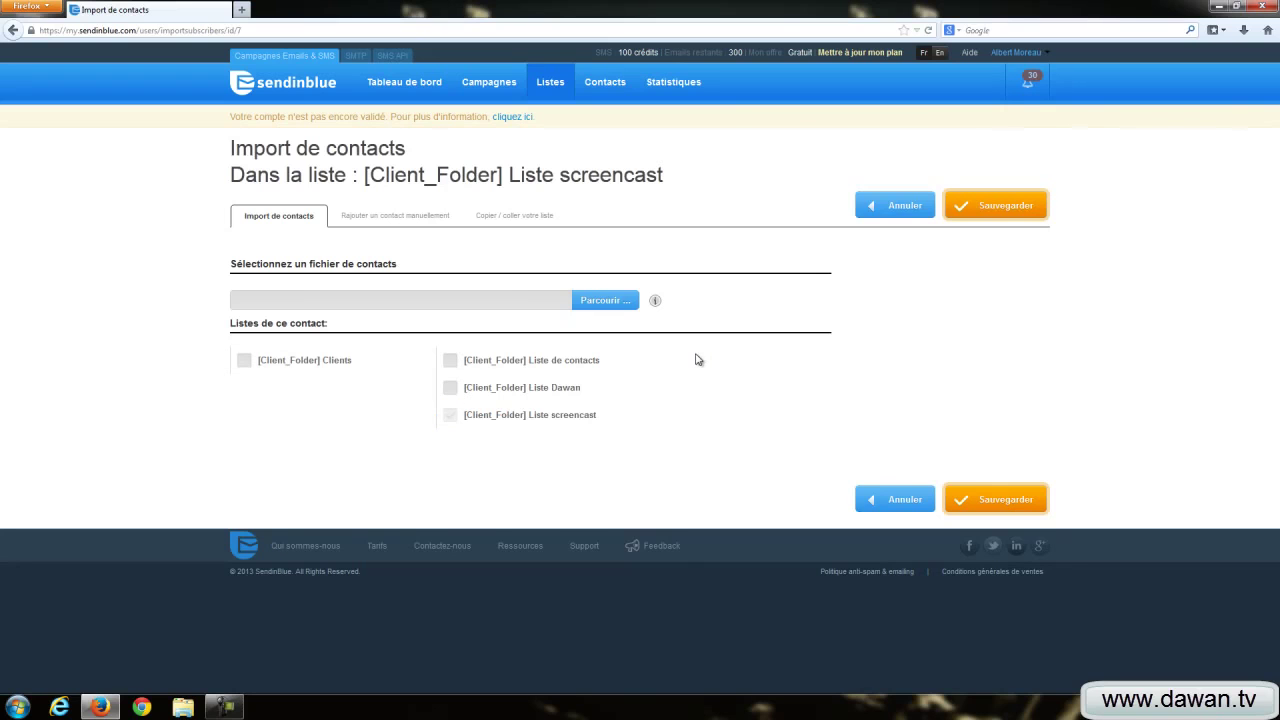
click(607, 302)
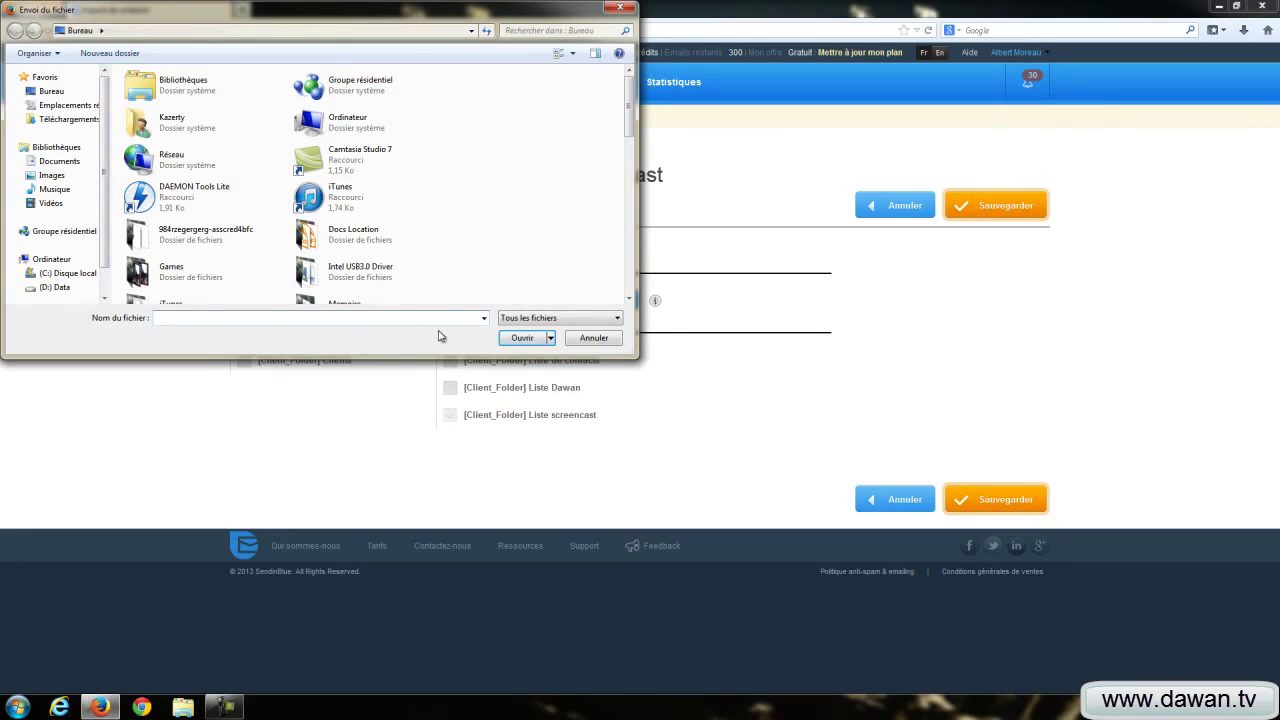
click(582, 342)
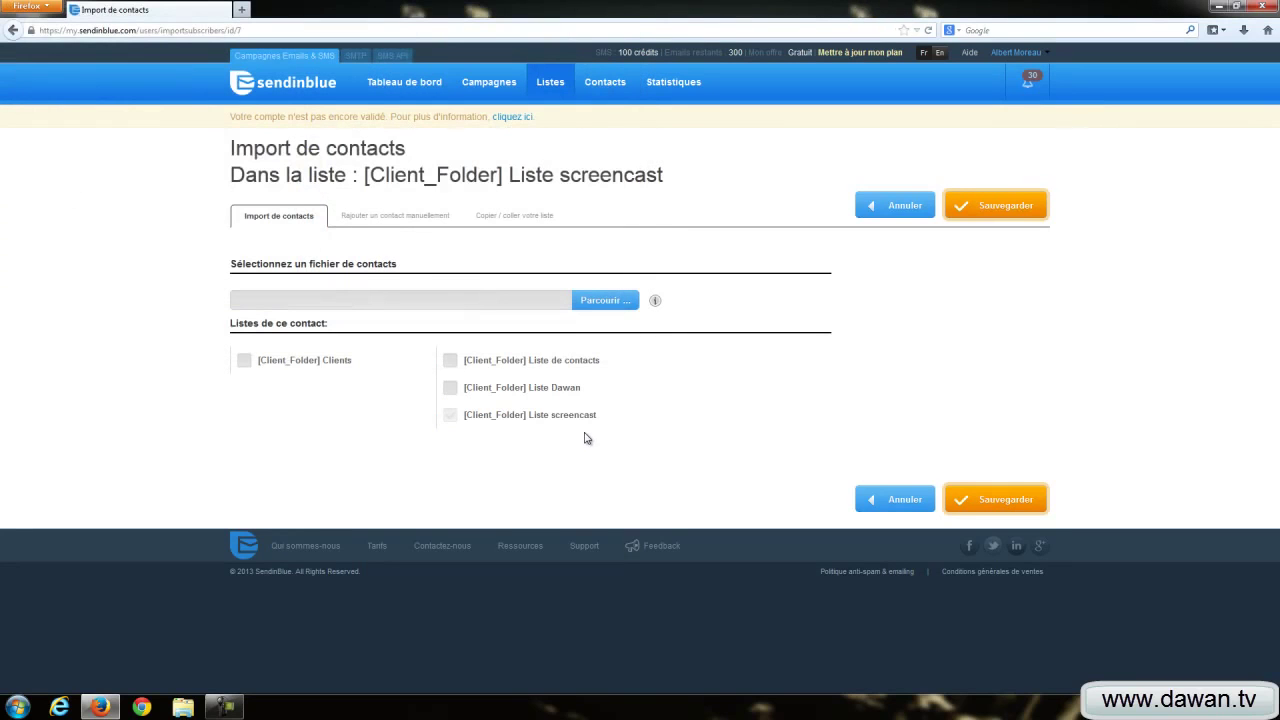
Step: Add a contact manually, entering the contact's email address, surname and first name
click(396, 218)
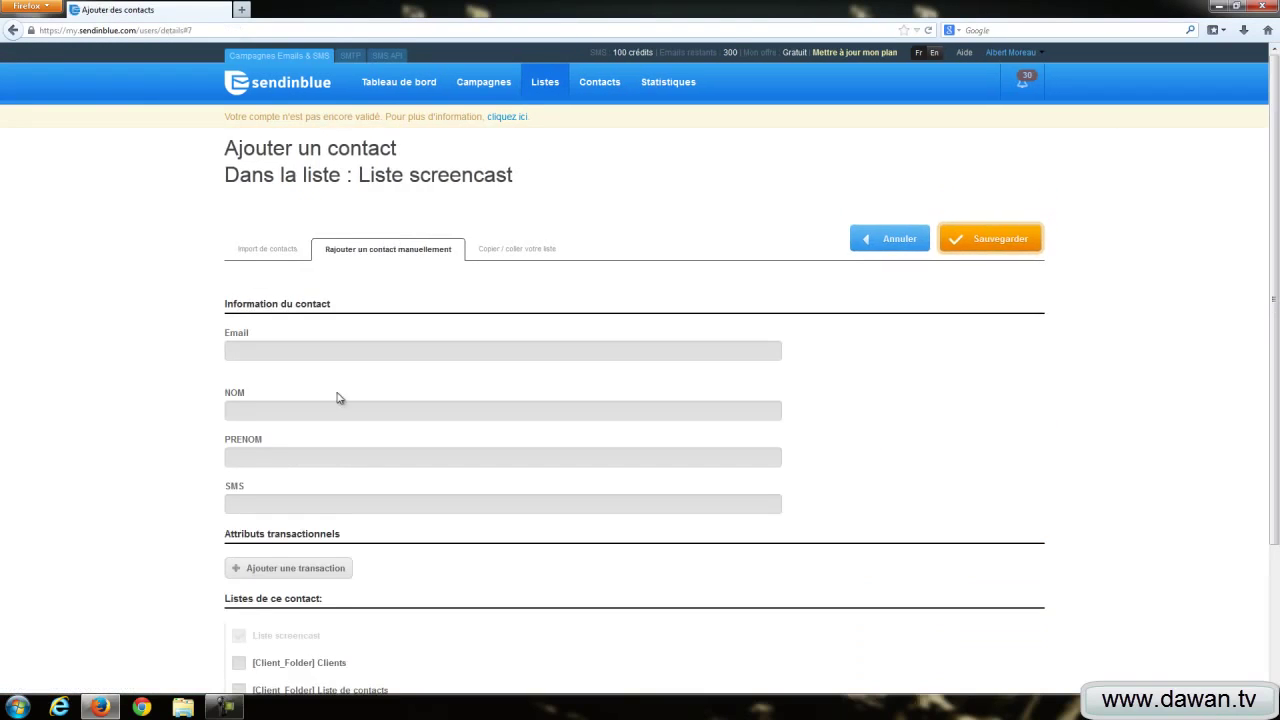
scroll(292, 332, down, 2)
click(264, 272)
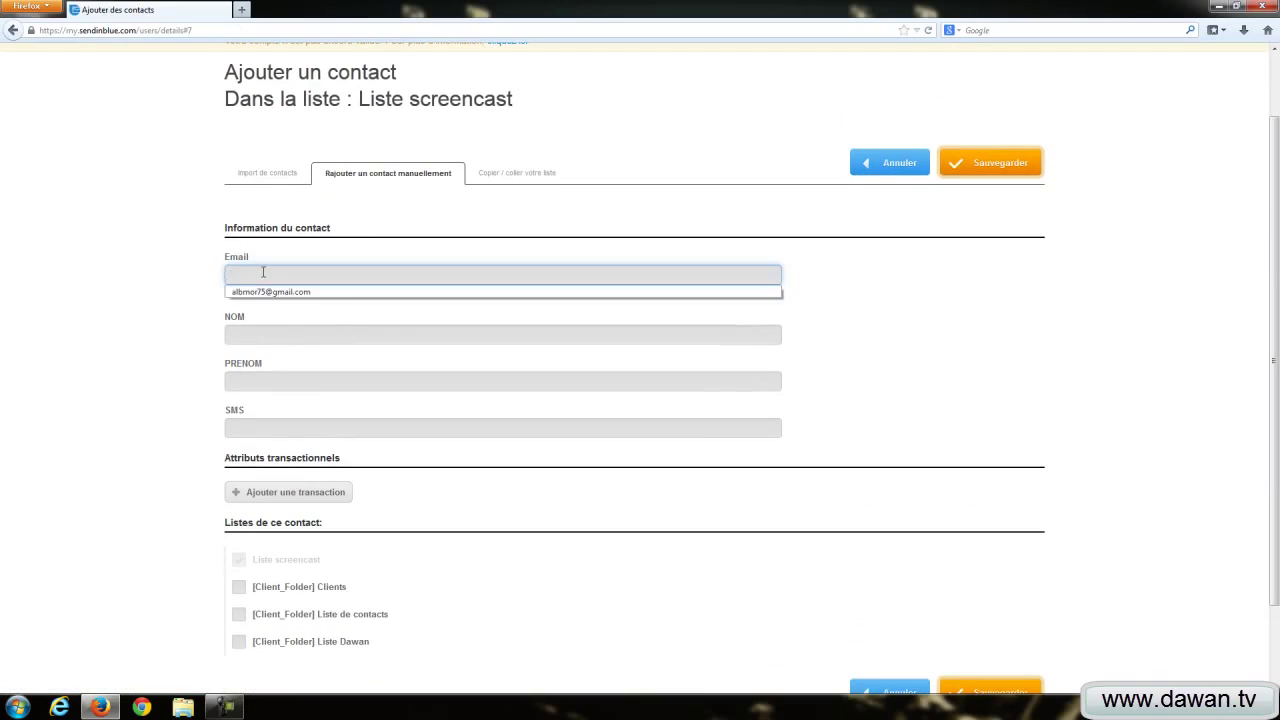
key(Escape)
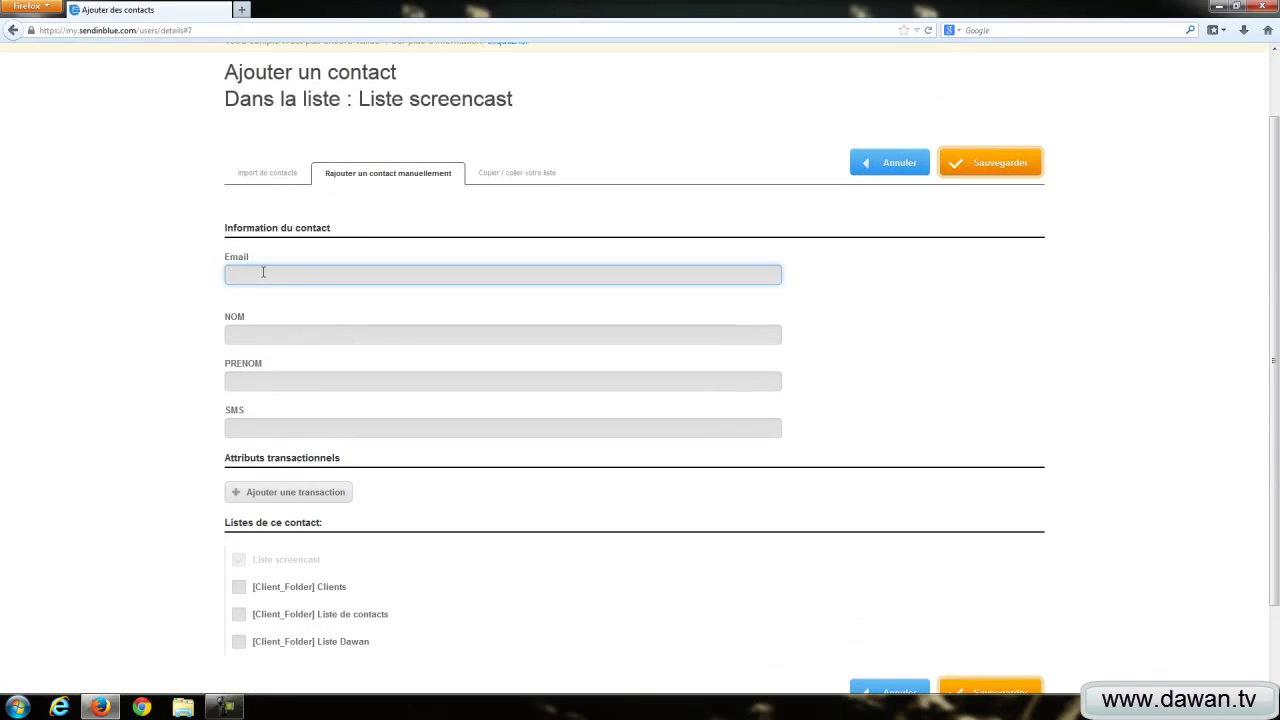
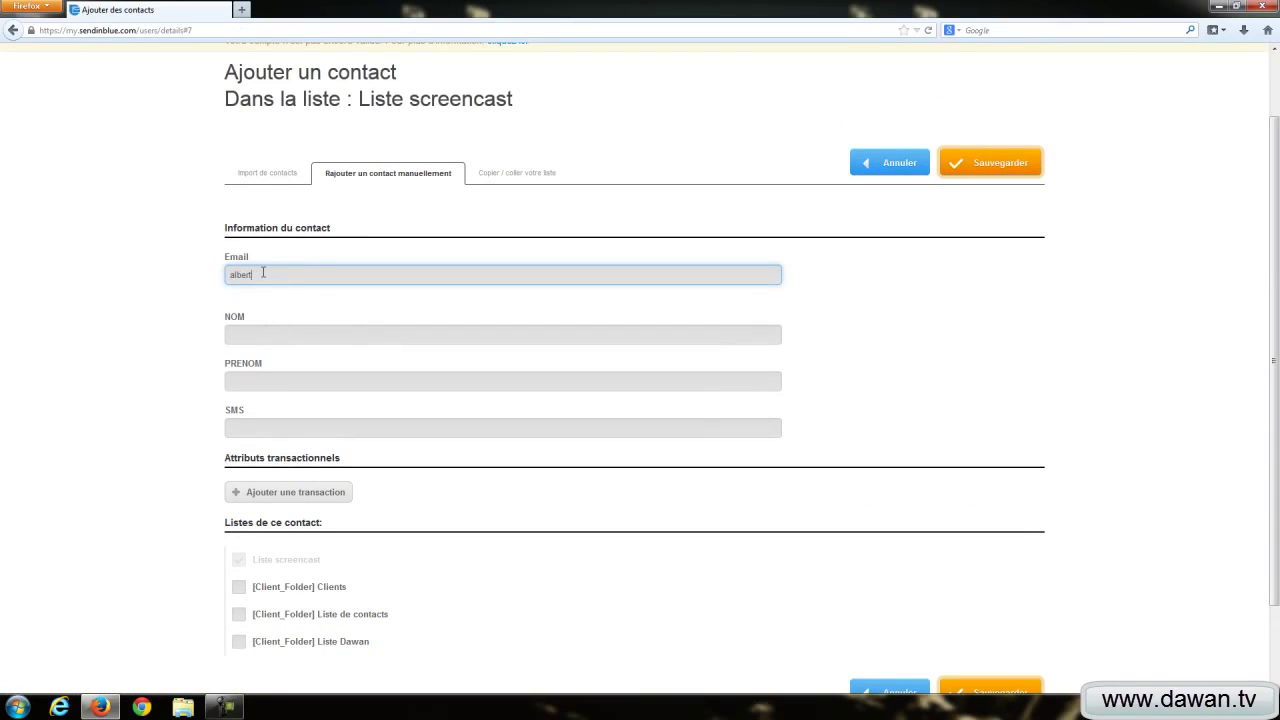
key(Tab)
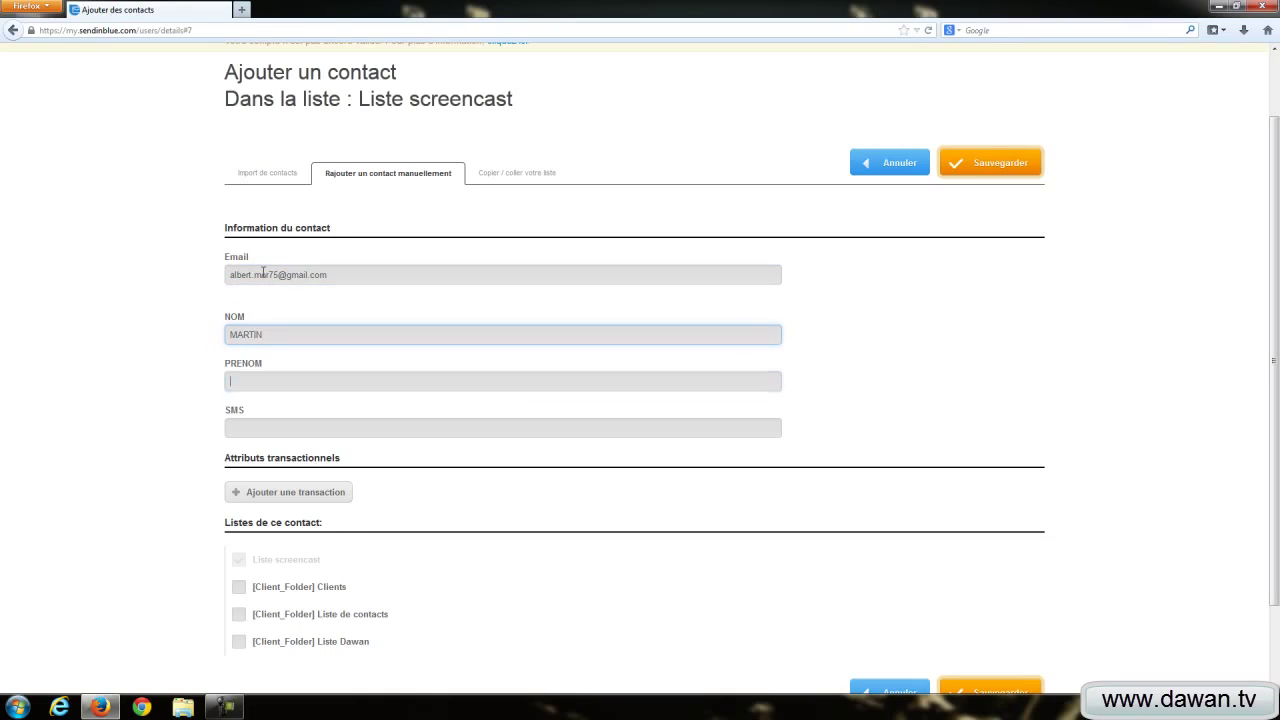
key(Tab)
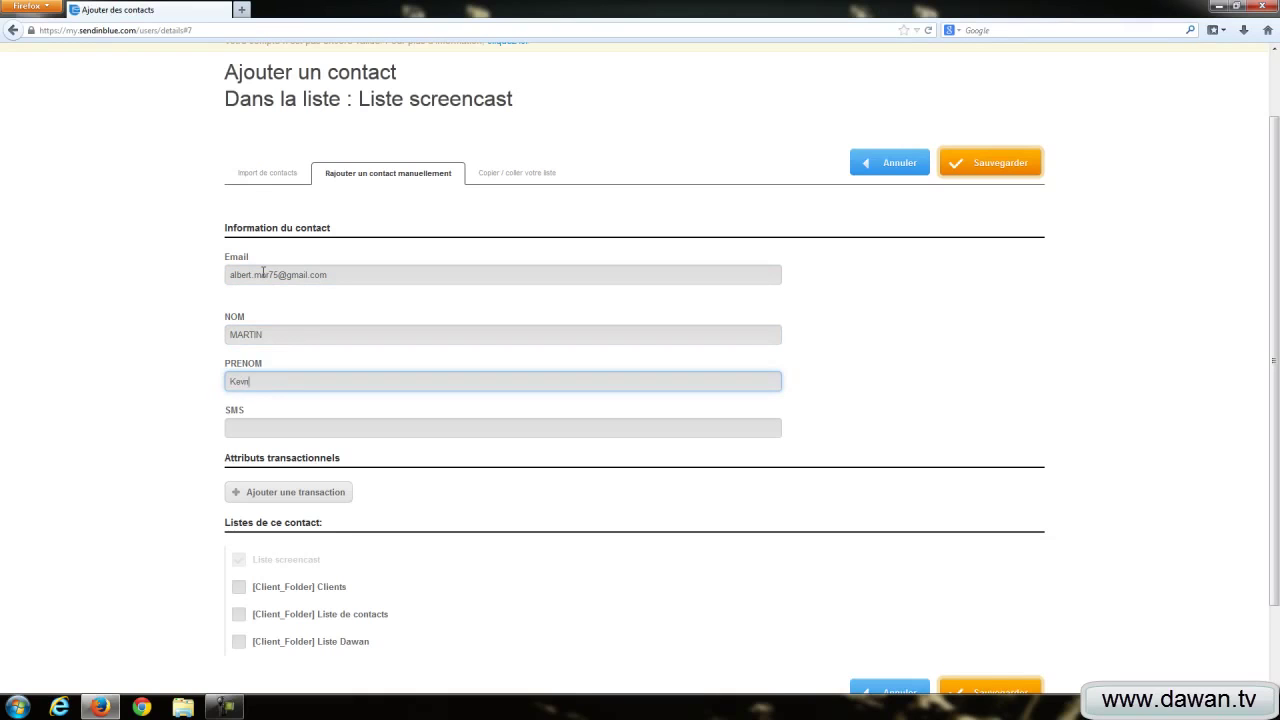
Step: Also subscribe the contact to Liste Dawan and save it
click(259, 427)
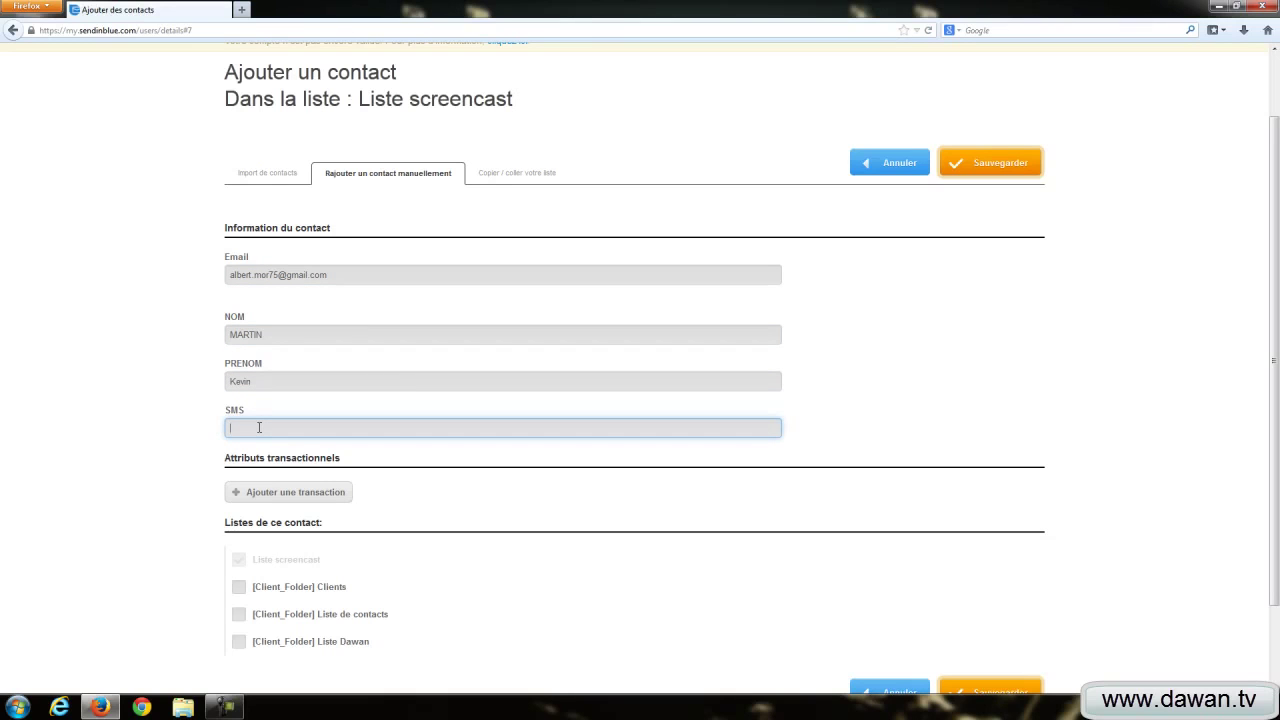
scroll(206, 437, down, 2)
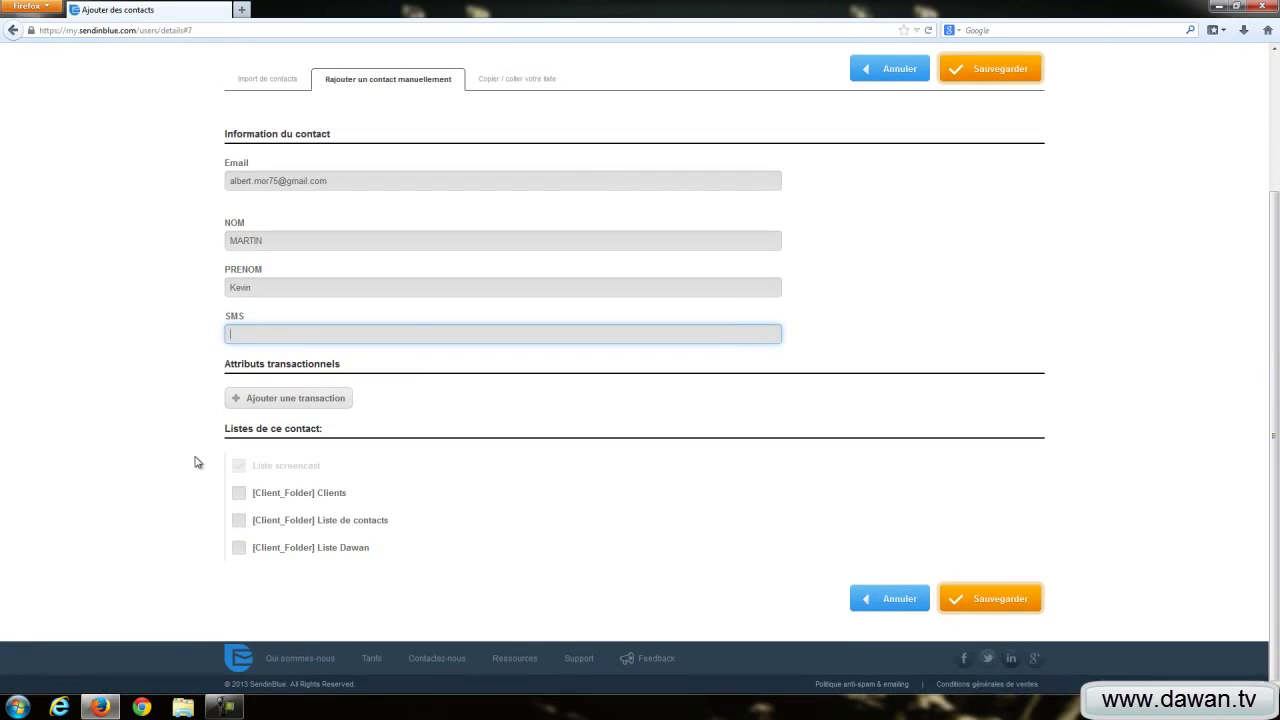
scroll(197, 462, up, 3)
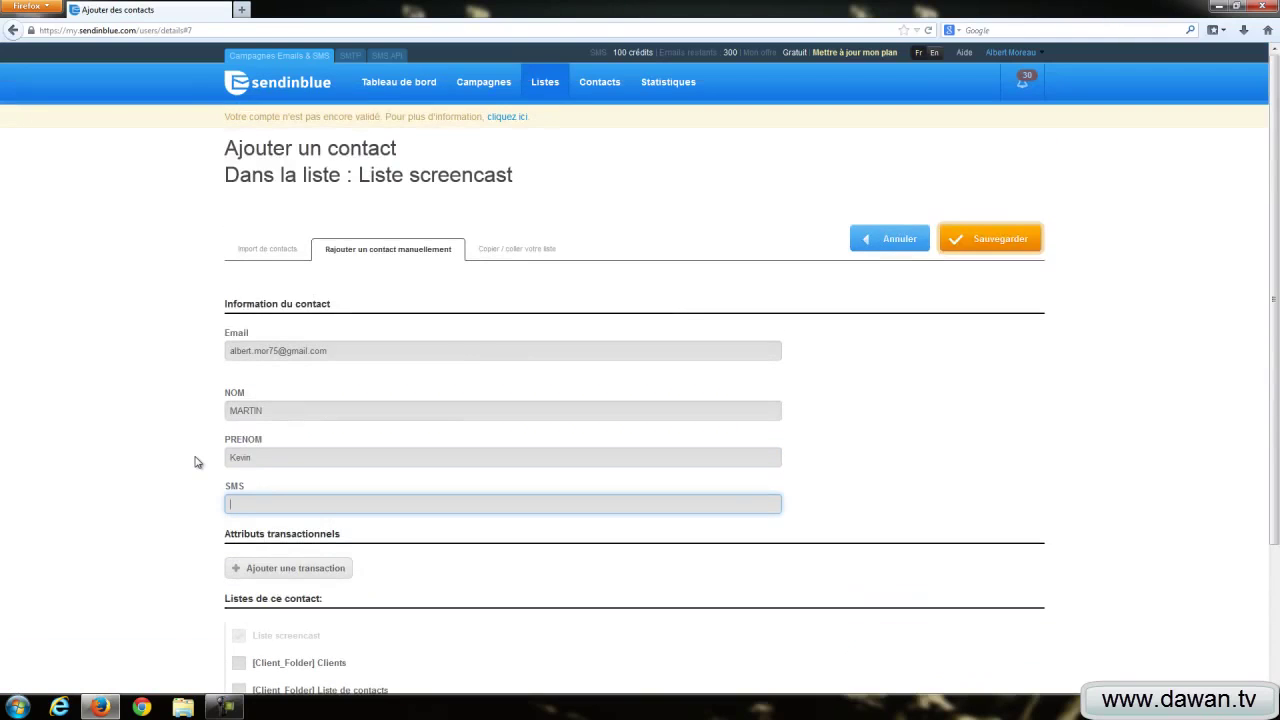
scroll(197, 462, down, 3)
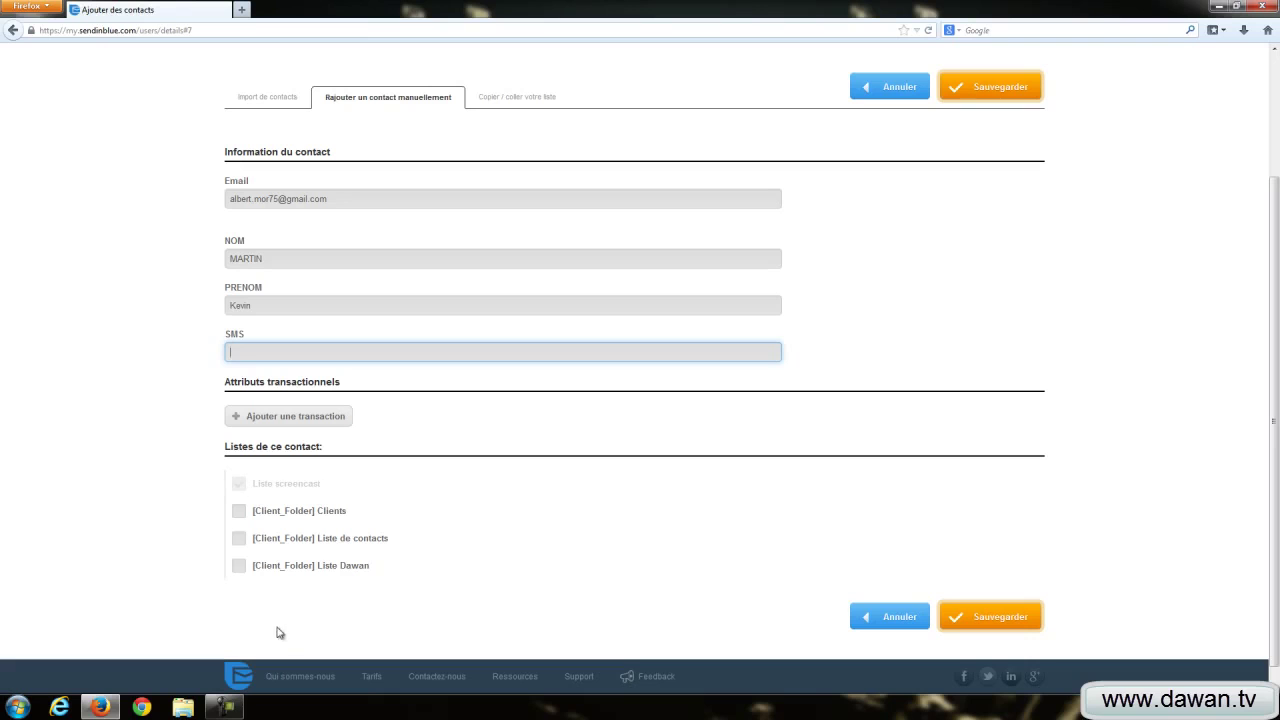
click(239, 566)
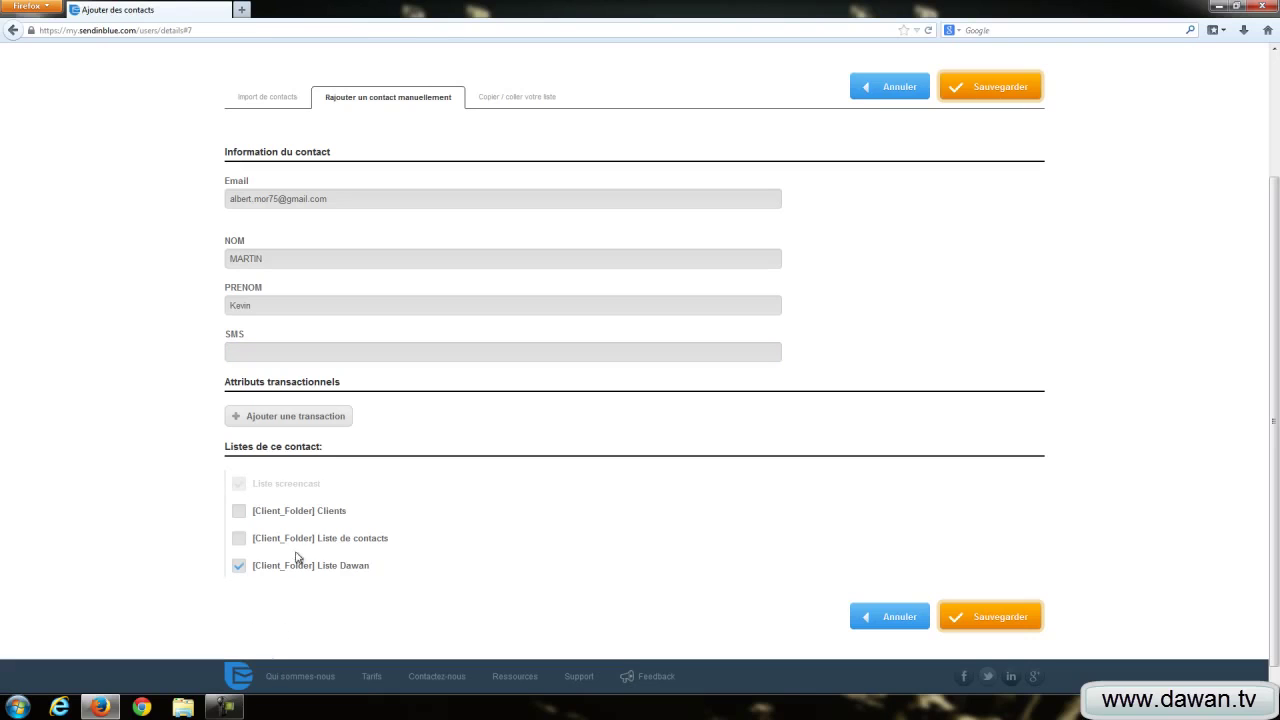
click(997, 608)
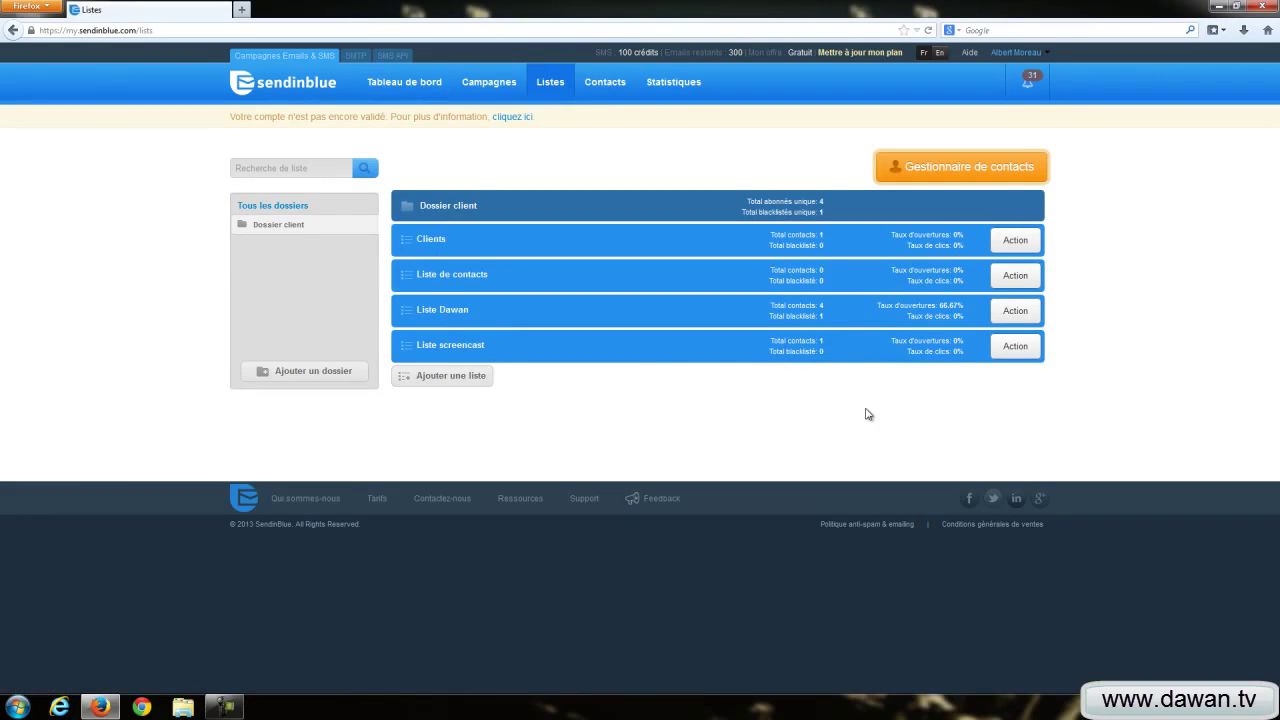
Step: Open Paramètres de la liste for Liste screencast from its Action menu
click(1016, 345)
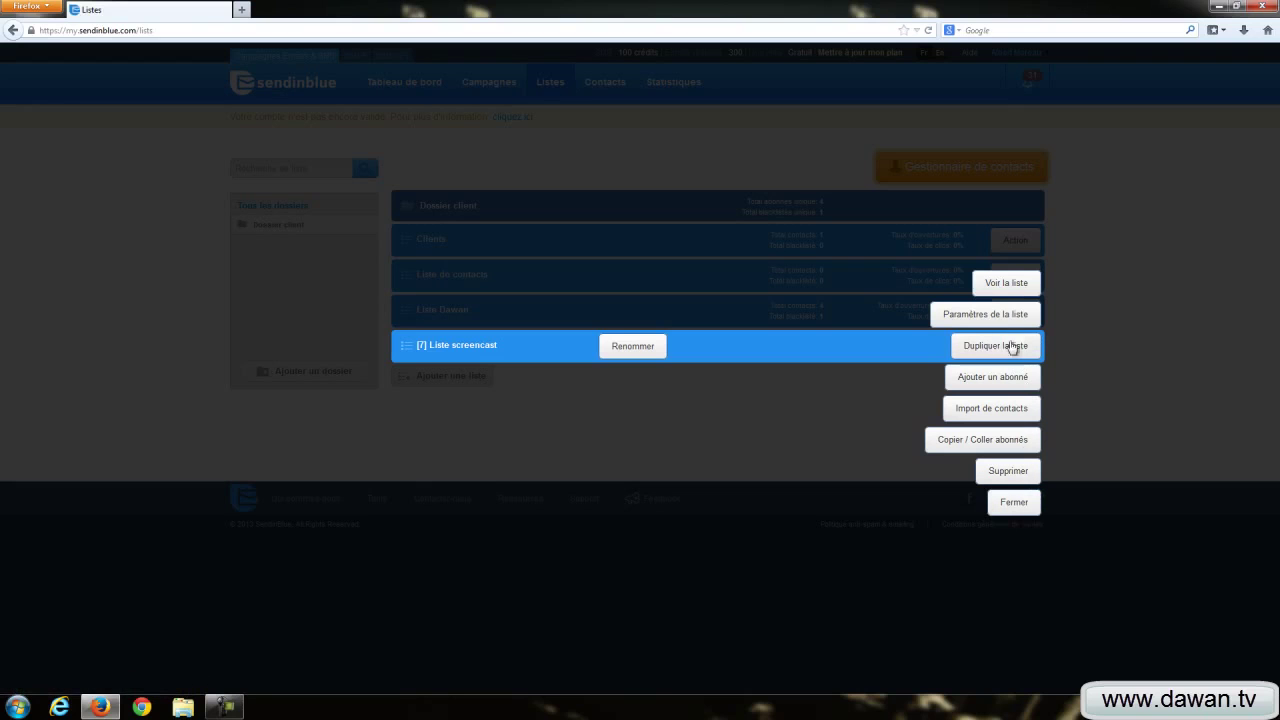
click(988, 316)
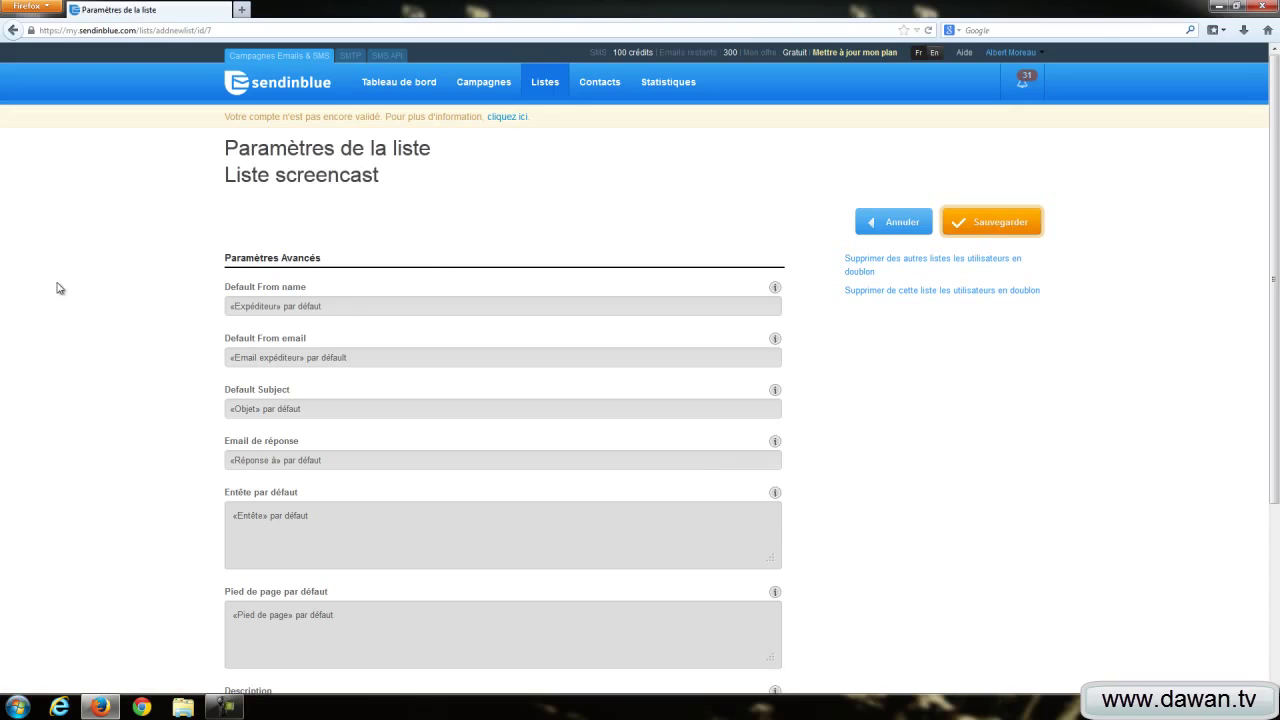
Step: Review the Liste screencast settings, leave Default From name unchanged, and cancel back to Listes
scroll(79, 301, down, 2)
scroll(79, 301, down, 1)
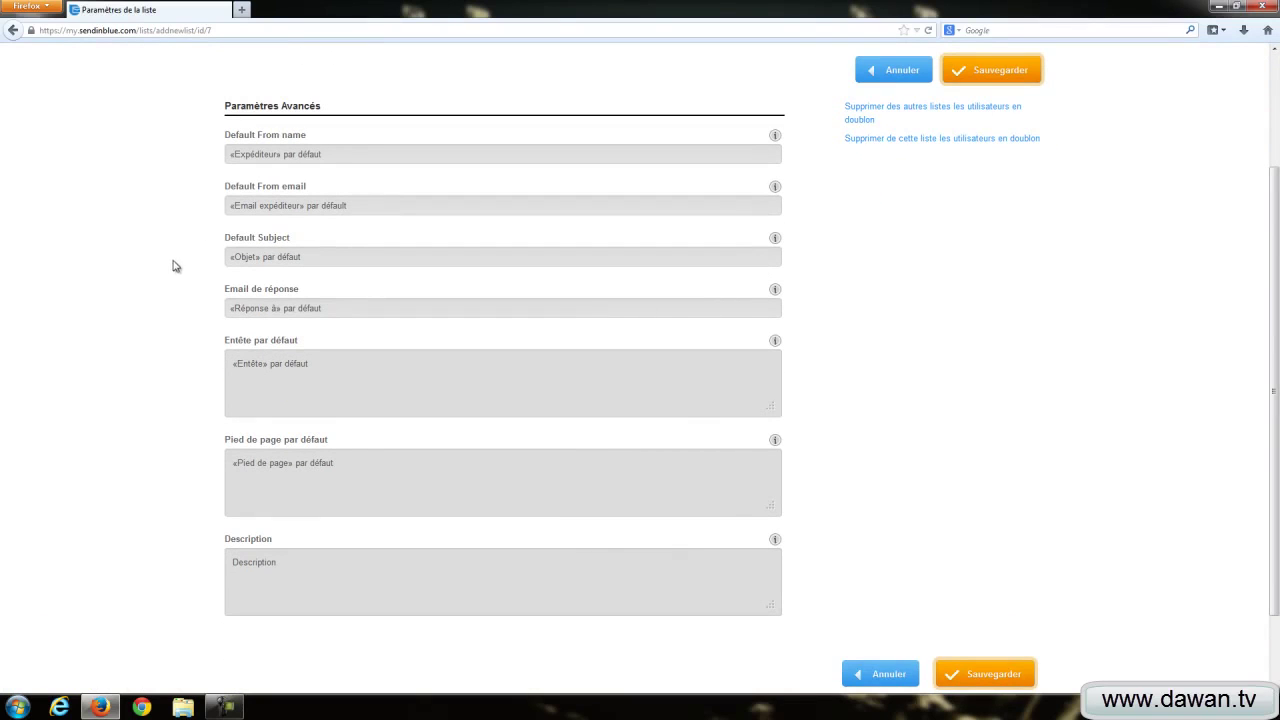
click(339, 155)
click(209, 204)
scroll(66, 354, down, 2)
scroll(66, 354, up, 3)
scroll(66, 354, down, 1)
scroll(66, 354, up, 3)
click(914, 224)
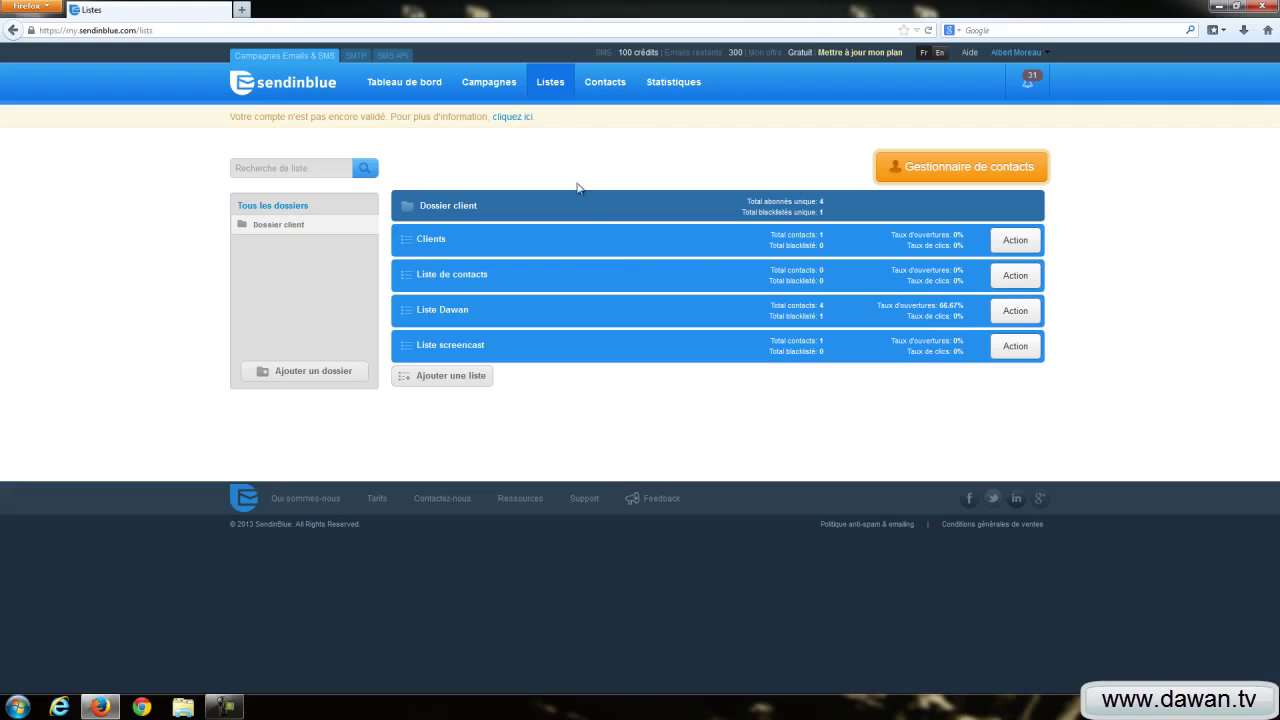
Step: Show the Contacts page listing all 5 contacts, closing the + add-contact options unused
click(590, 86)
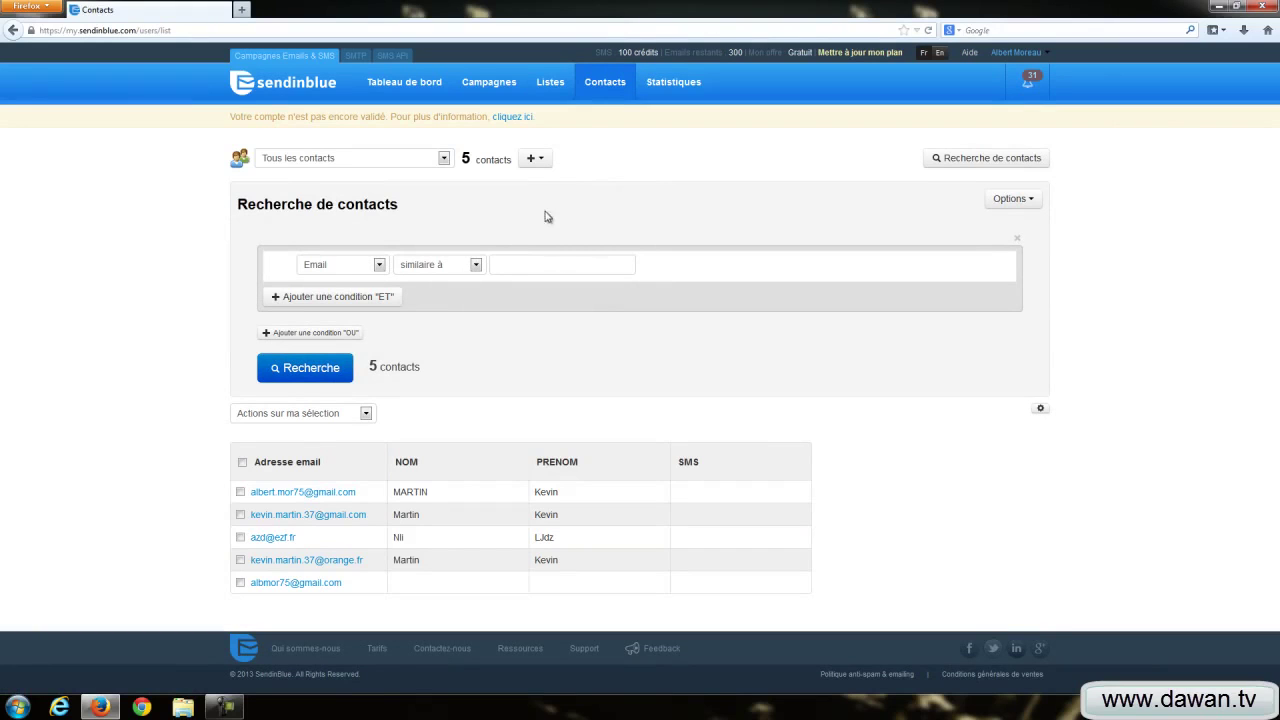
click(537, 163)
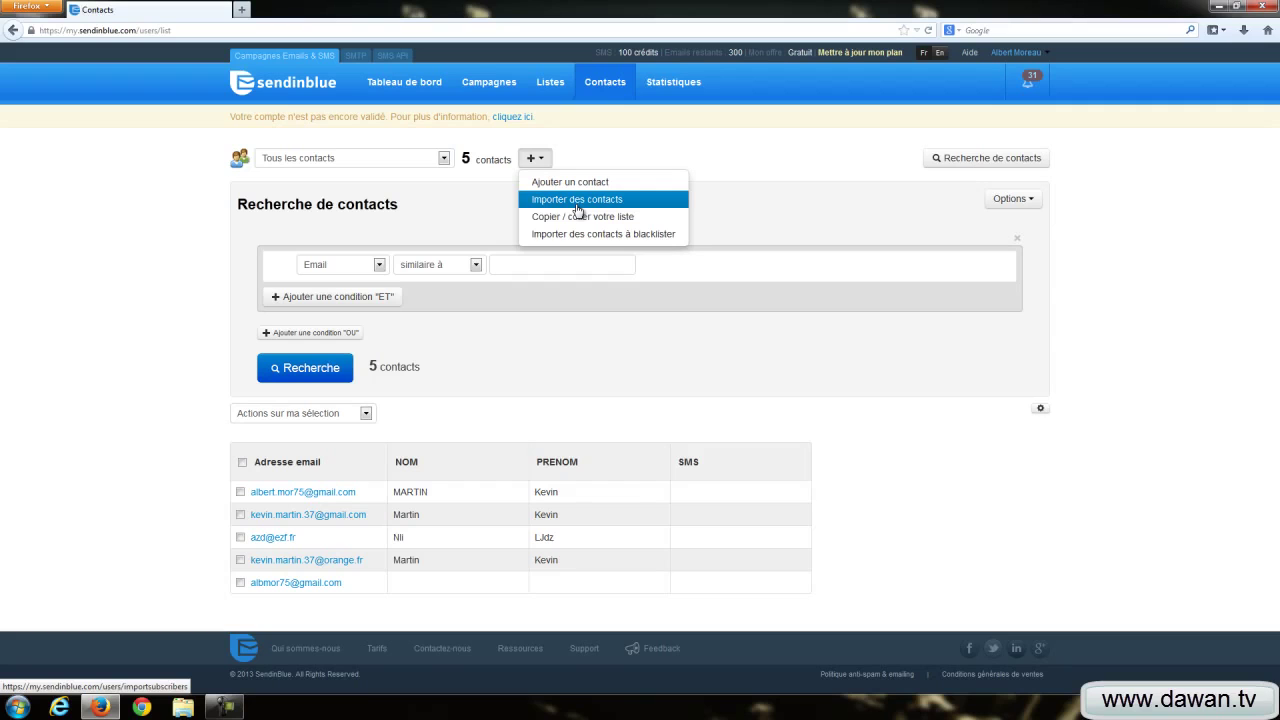
click(598, 341)
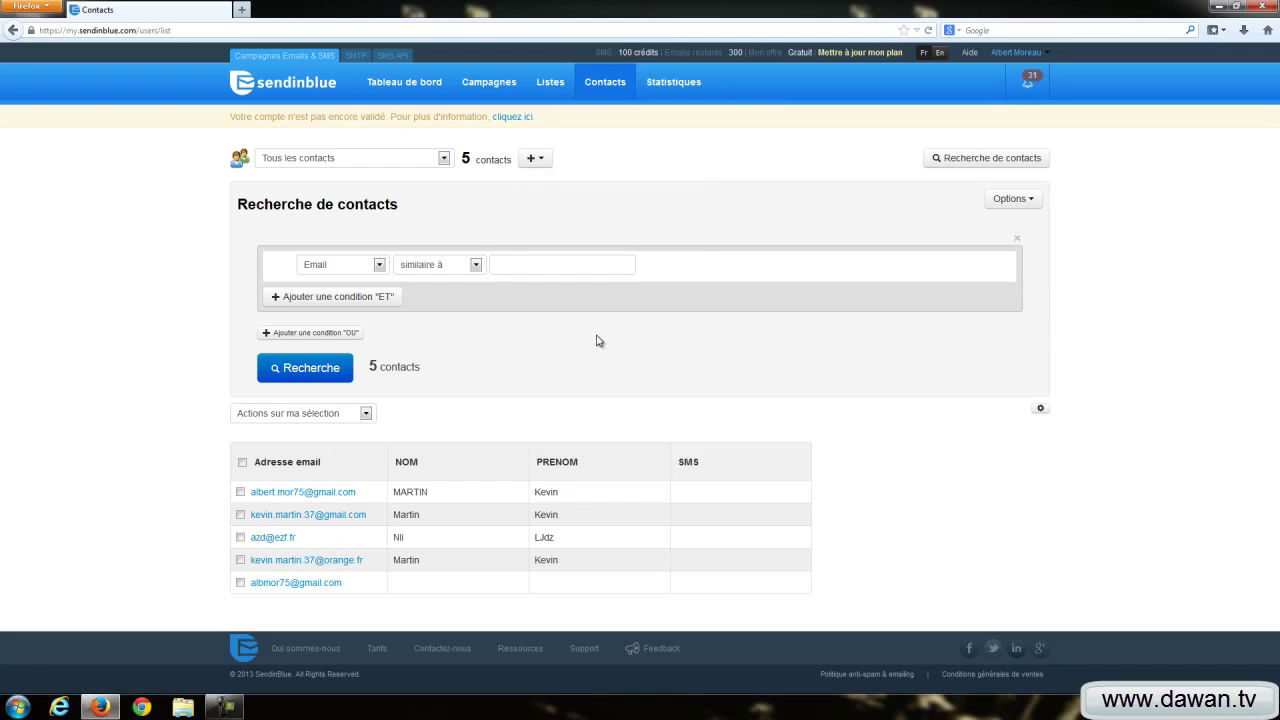